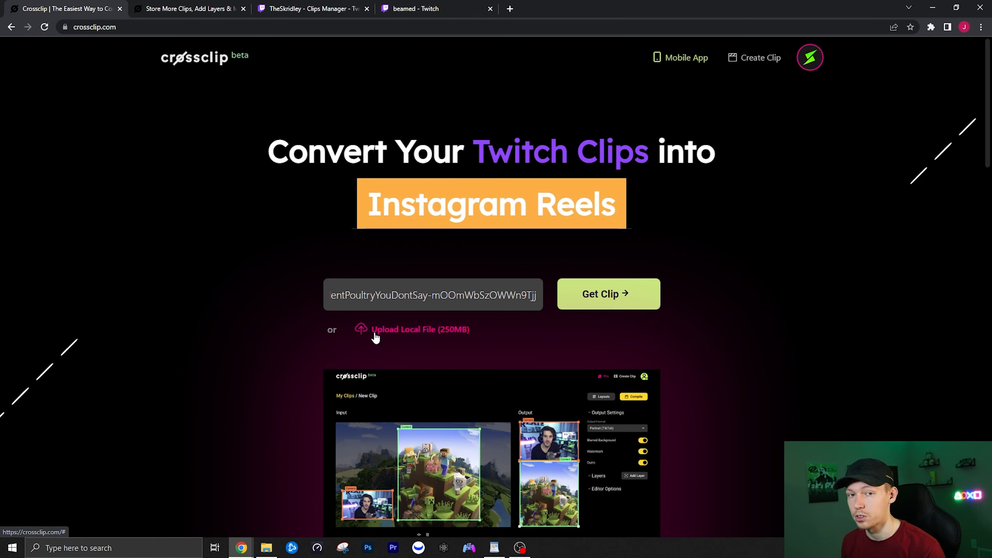
- Load the linked Twitch clip into the clip editor and pause its preview
left_click(610, 298)
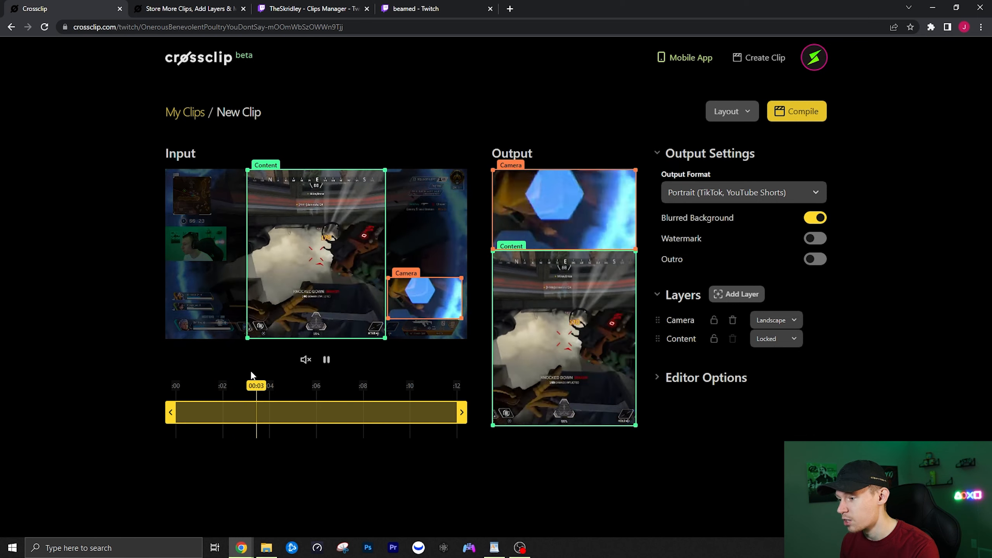
left_click(327, 360)
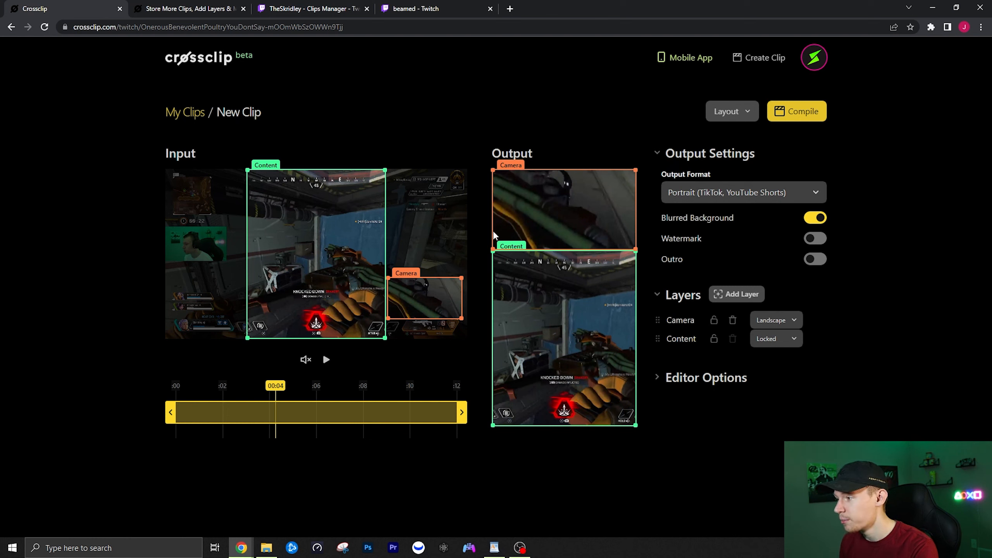
- Move and resize the input Camera crop to frame the streamer's webcam, and play the preview
mouse_move(438, 312)
left_mouse_down()
mouse_move(438, 290)
mouse_move(378, 283)
mouse_move(438, 296)
left_mouse_up()
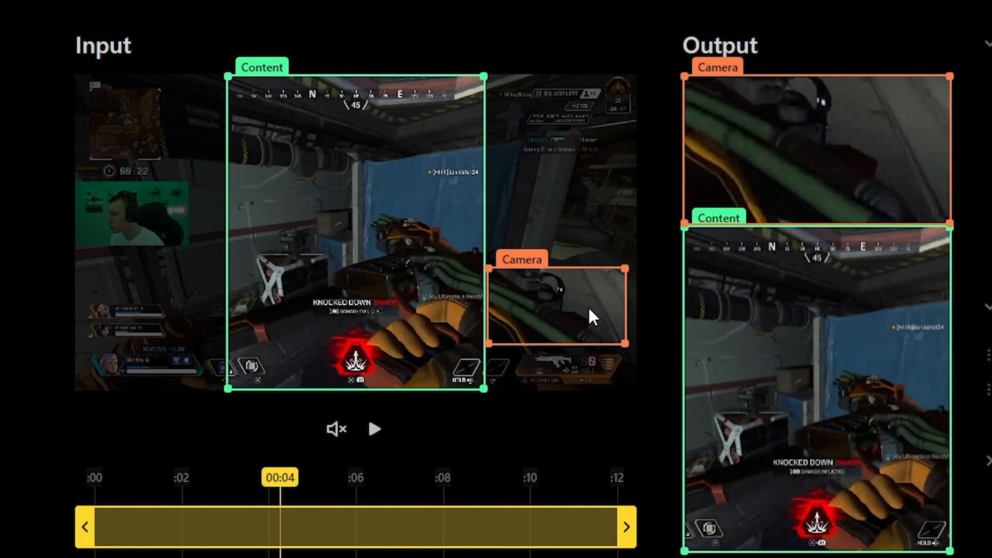
left_click_drag(590, 310, 178, 230)
left_click_drag(219, 261, 184, 243)
left_click_drag(122, 213, 128, 216)
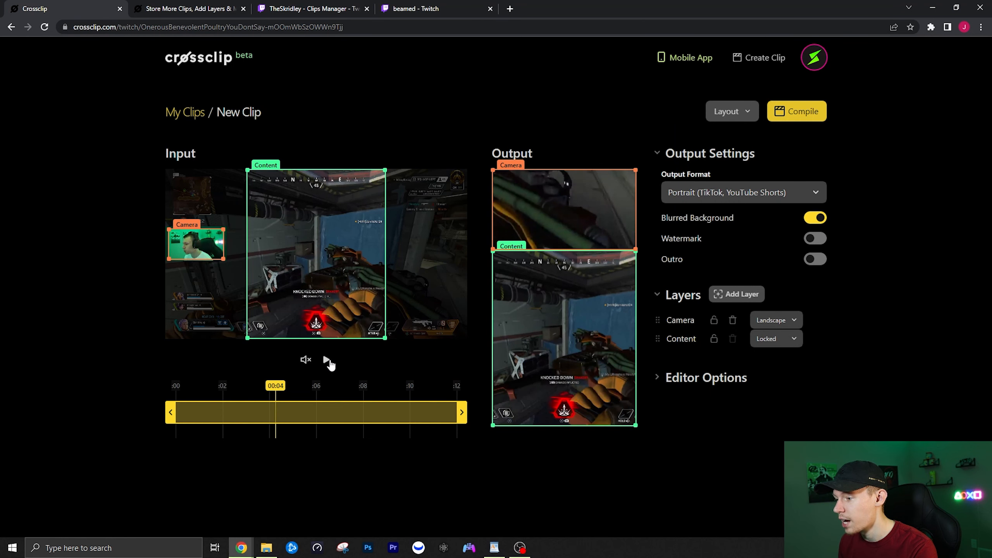
left_click(329, 361)
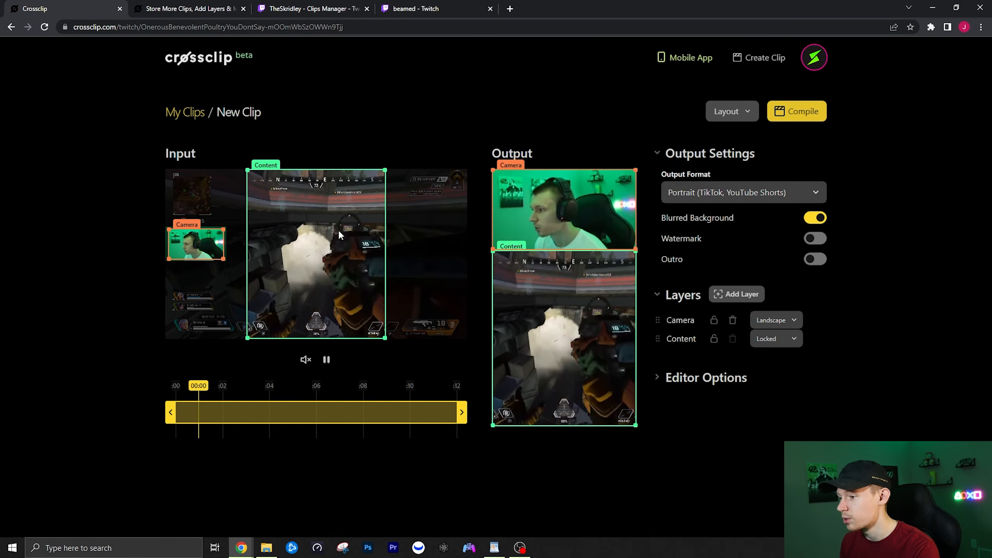
- Delete the Camera layer and centre the Content layer vertically in the portrait output
left_click(733, 319)
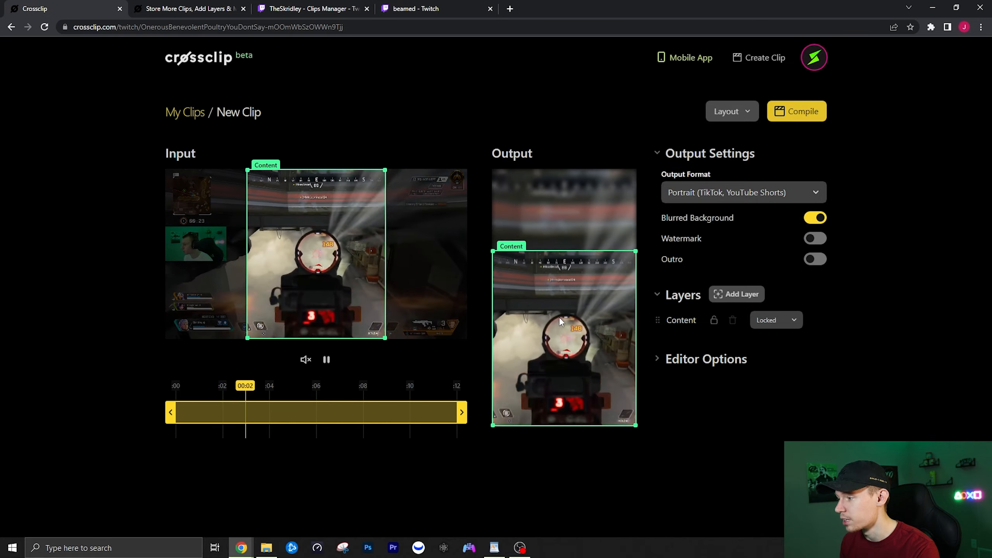
left_click_drag(559, 316, 565, 276)
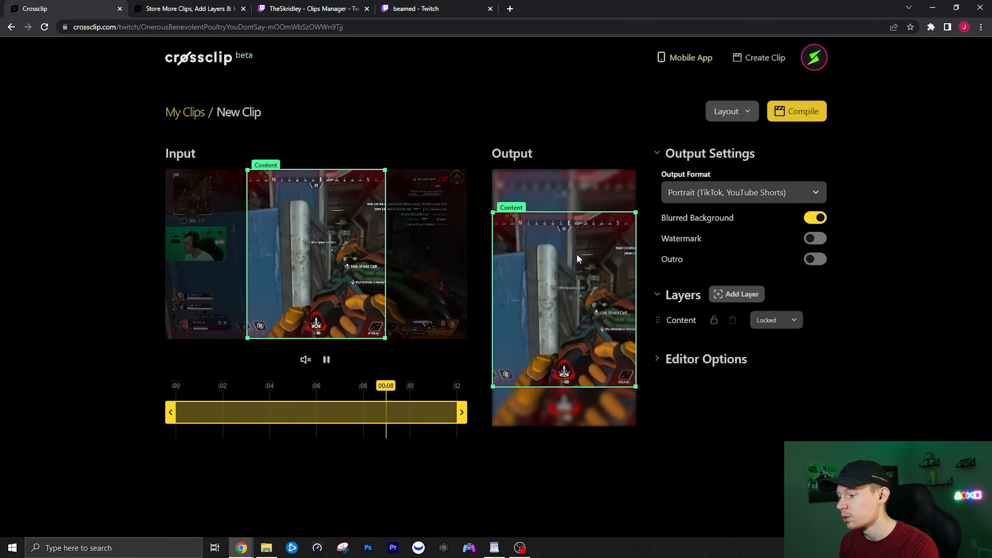
left_click_drag(578, 258, 578, 254)
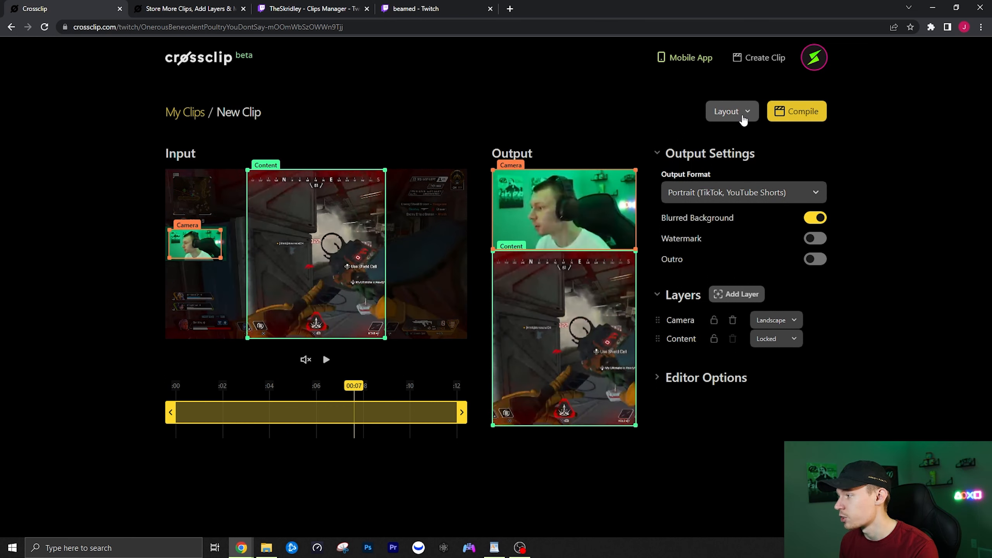
- Load the Full Blur preset from the Crossclip layouts
left_click(743, 119)
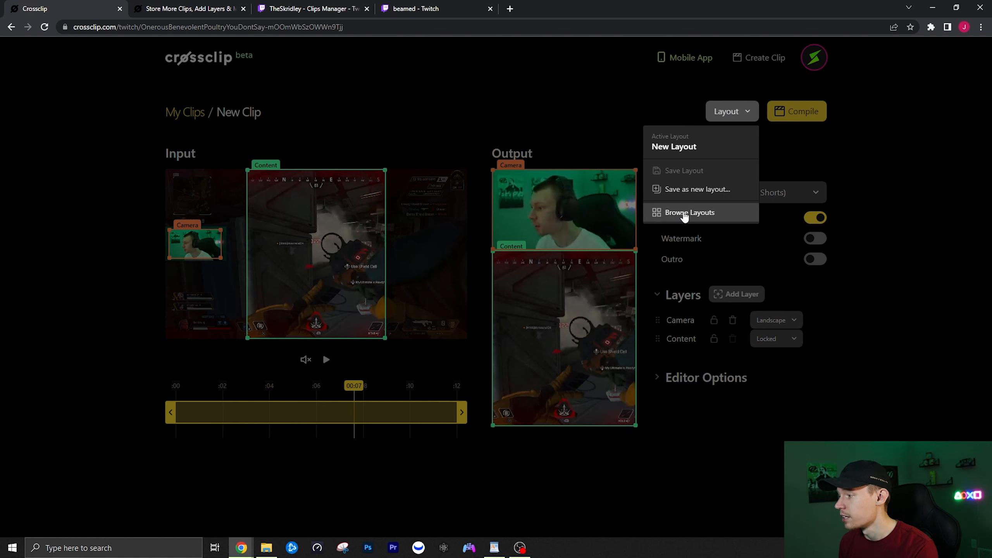
left_click(682, 213)
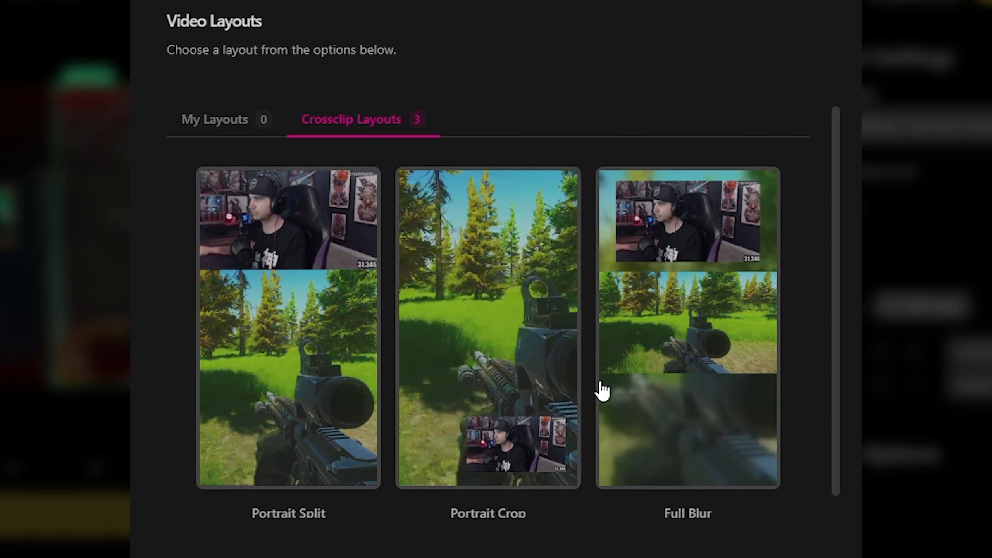
scroll(709, 417, "down", 1)
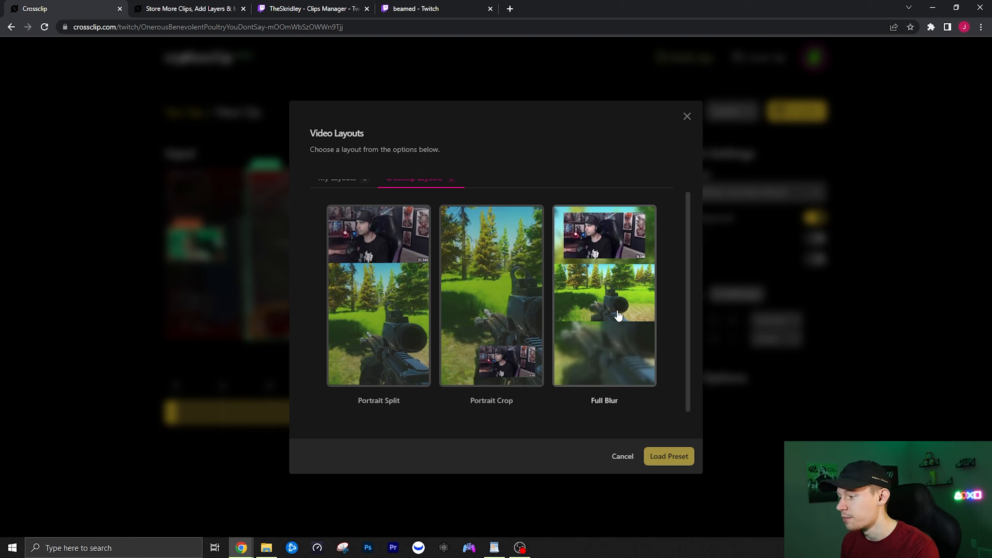
left_click(618, 314)
left_click(672, 457)
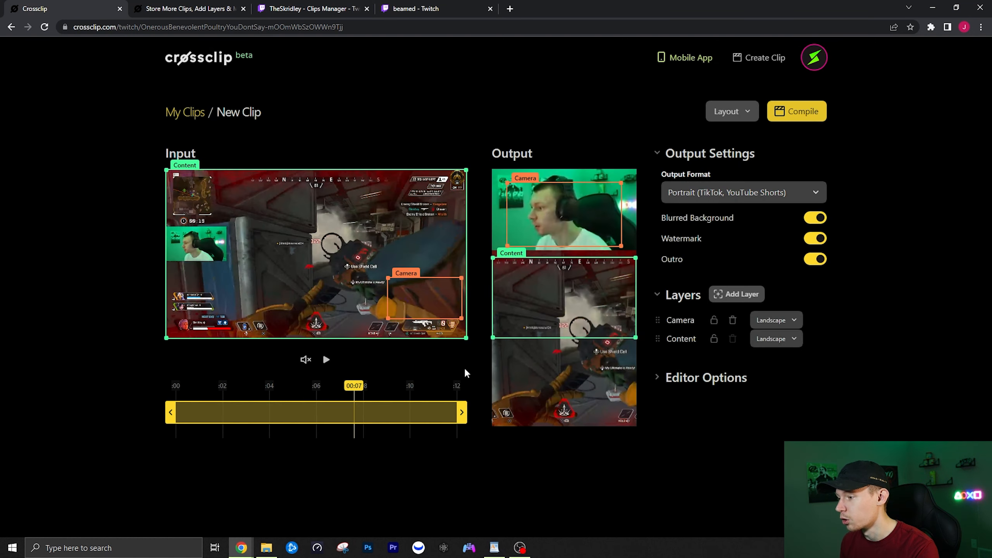
- Move the input Camera crop onto the streamer's webcam and play the preview to check the layout
left_click_drag(424, 295, 207, 250)
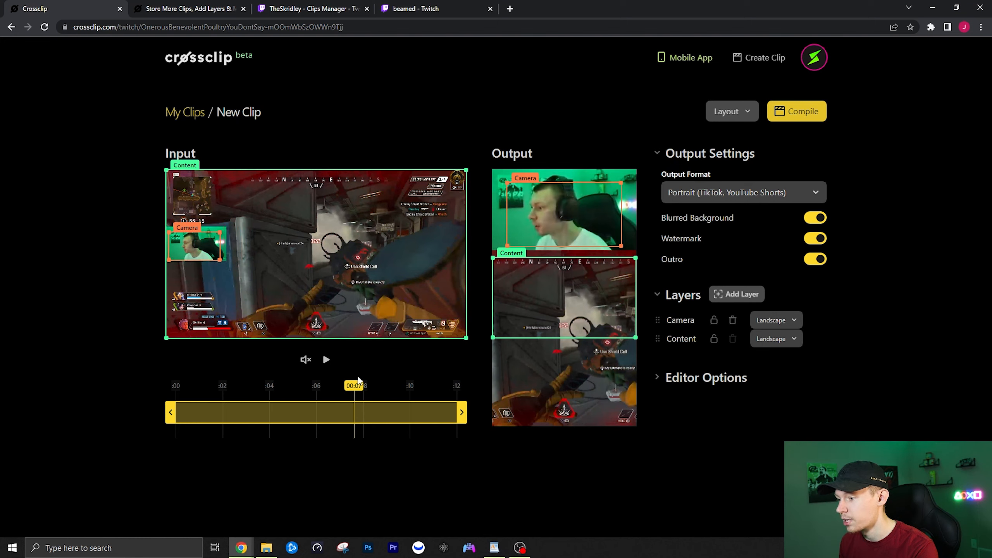
left_click(326, 360)
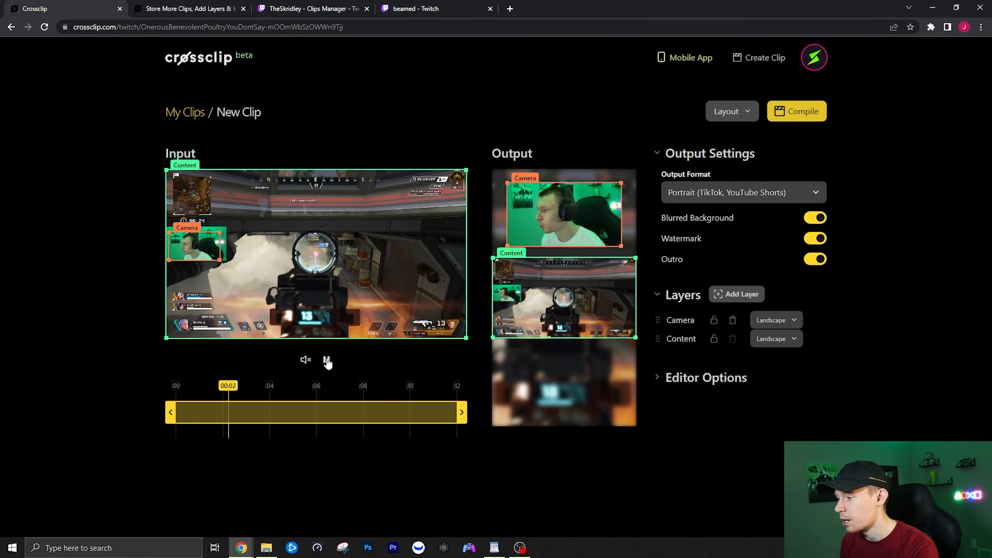
left_click(327, 360)
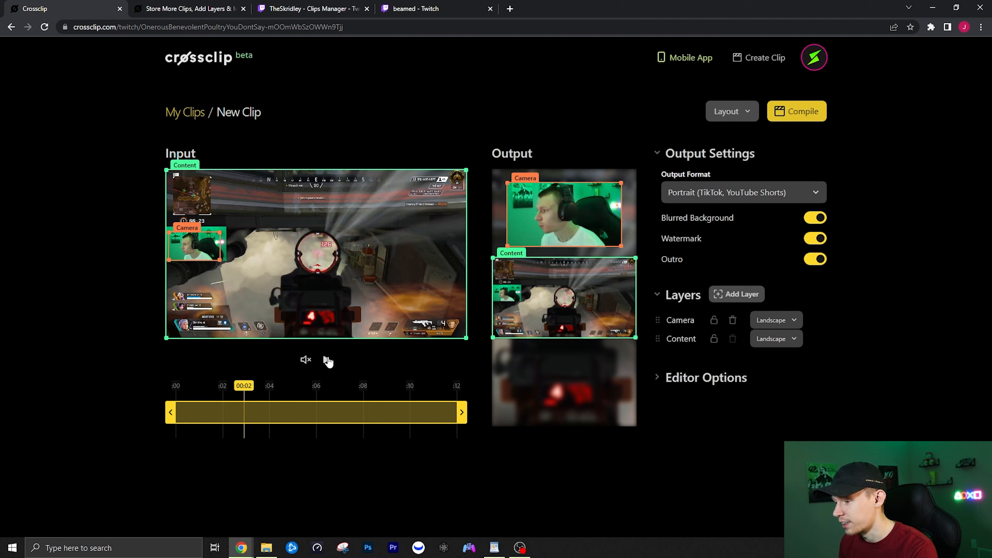
left_click(326, 360)
left_click(327, 360)
left_click(744, 118)
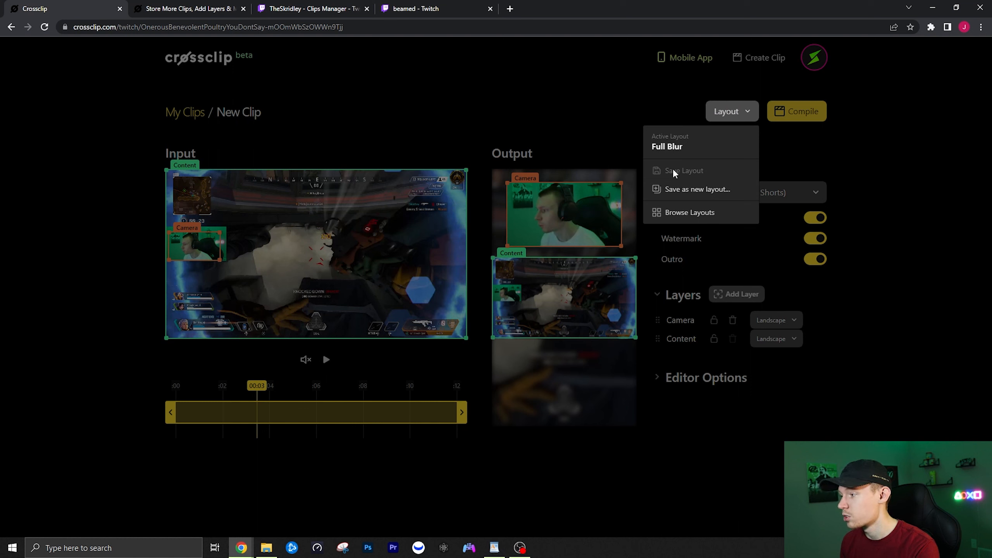
left_click(736, 119)
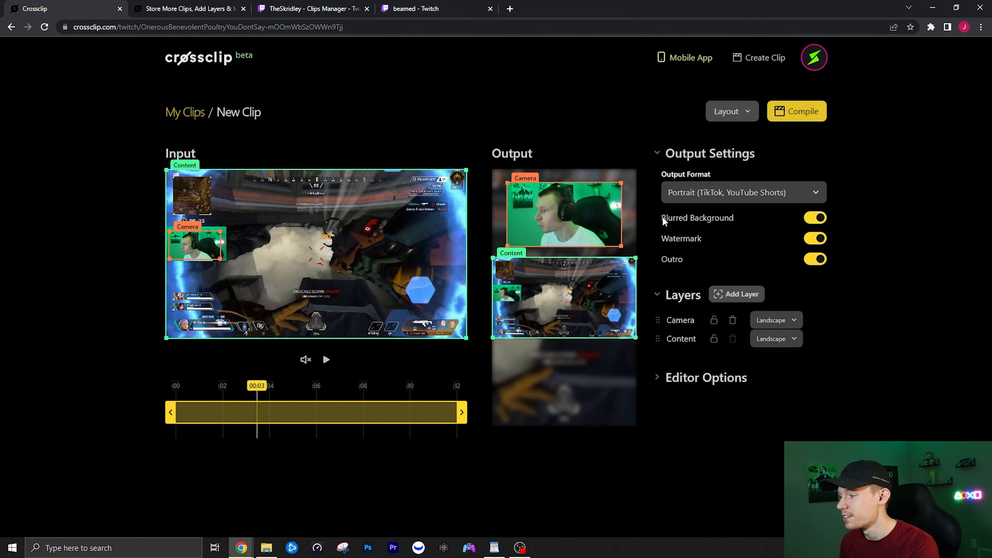
- Compile the clip with the title "Clip" at 60 FPS and 1080p quality
left_click(799, 117)
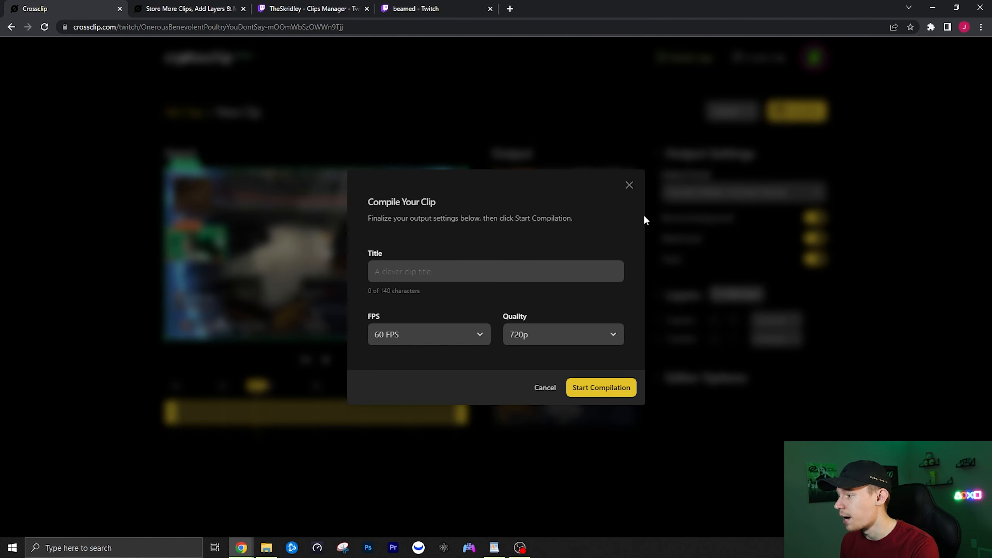
left_click(430, 275)
type("Clip")
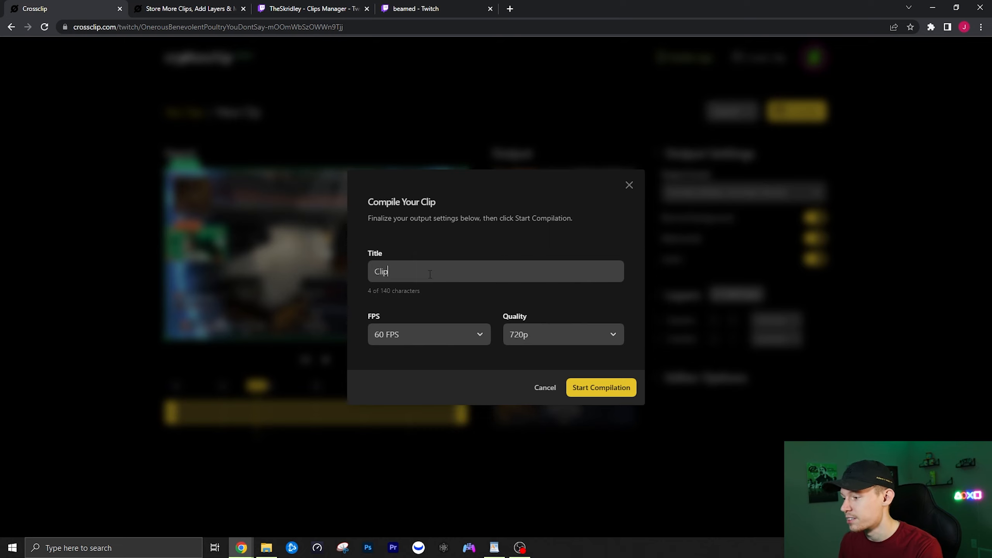
left_click(526, 335)
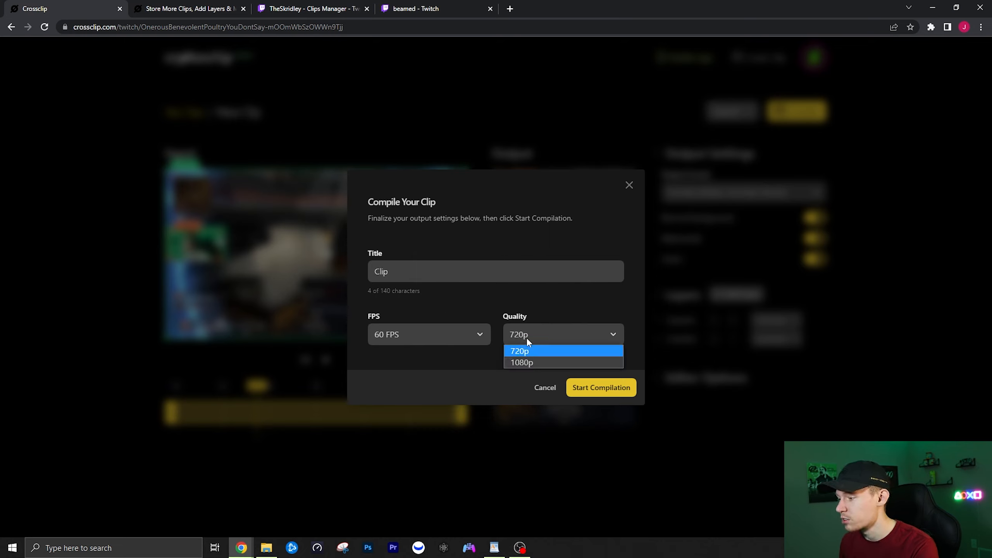
left_click(527, 361)
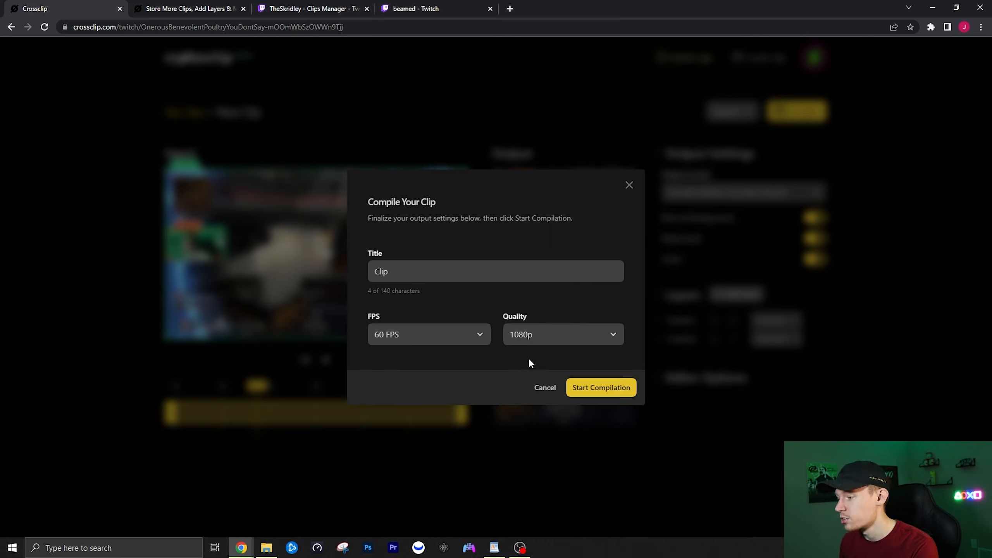
left_click(598, 387)
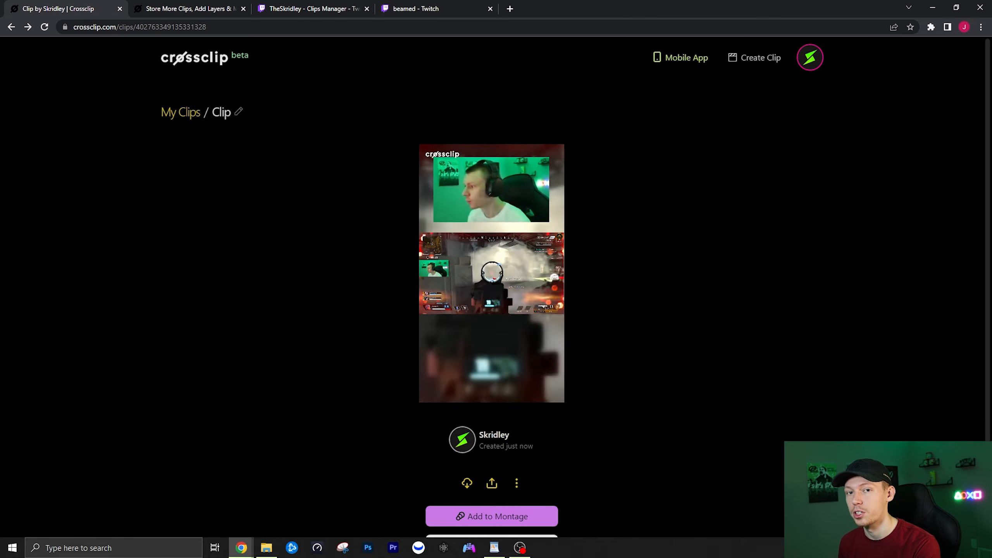
- Pause the compiled clip's playback and review the download, sharing, montage and TikTok upload options
mouse_move(424, 395)
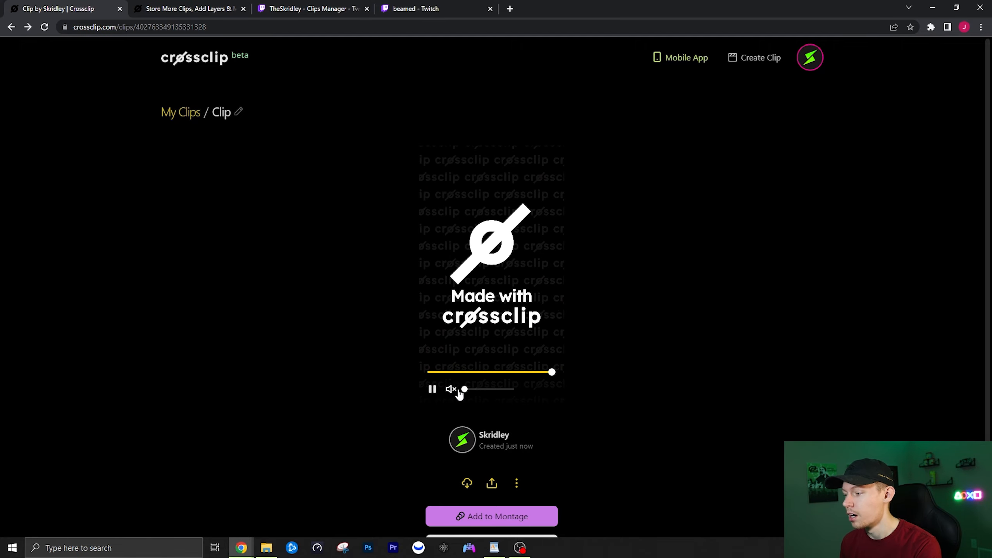
left_click(432, 389)
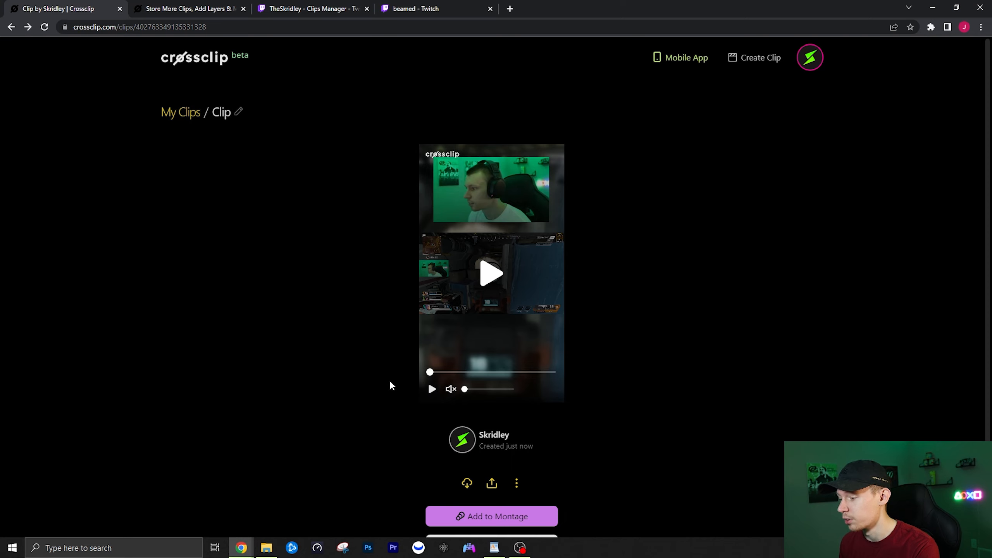
scroll(371, 395, "down", 2)
scroll(464, 458, "down", 1)
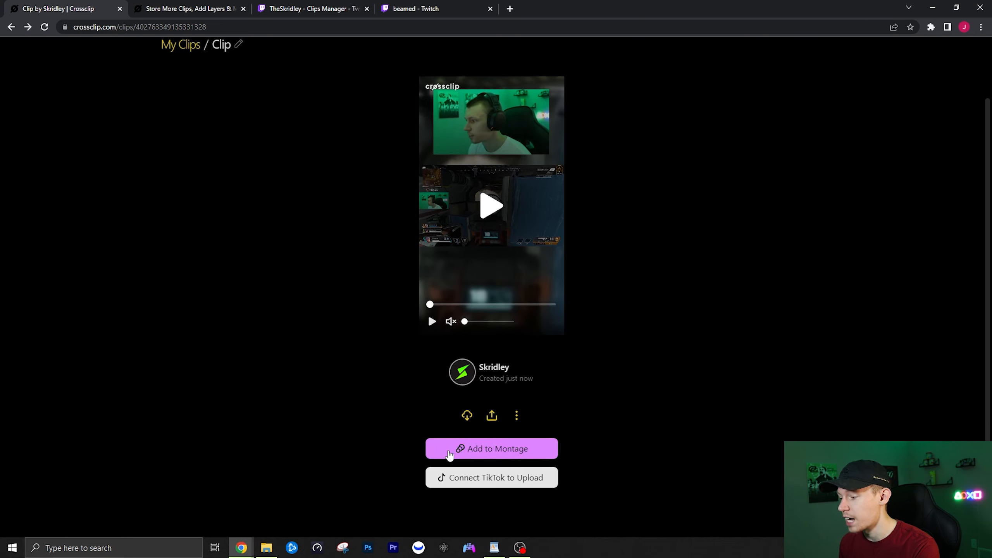
scroll(485, 450, "up", 2)
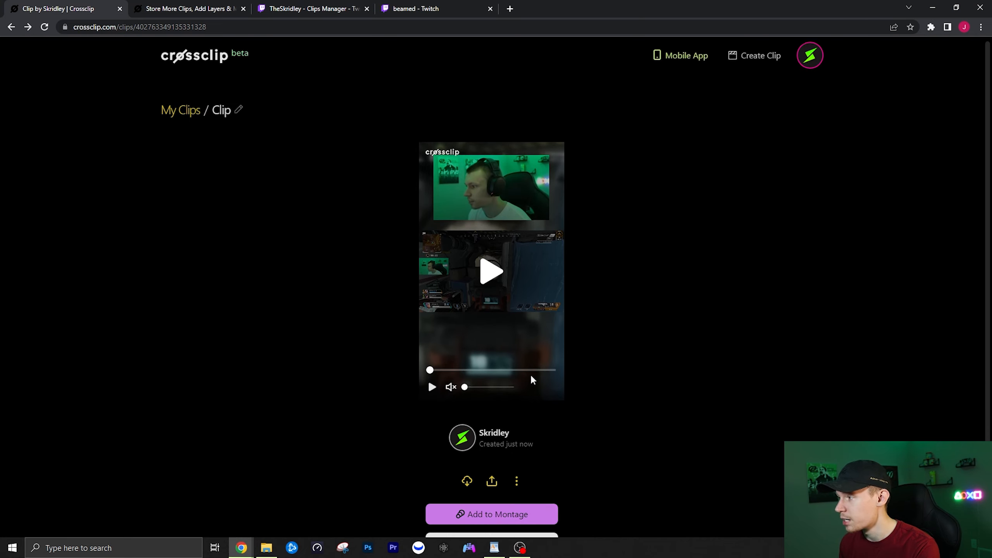
- Start a new montage titled "Montage" from My Clips and open its transition choices
left_click(810, 64)
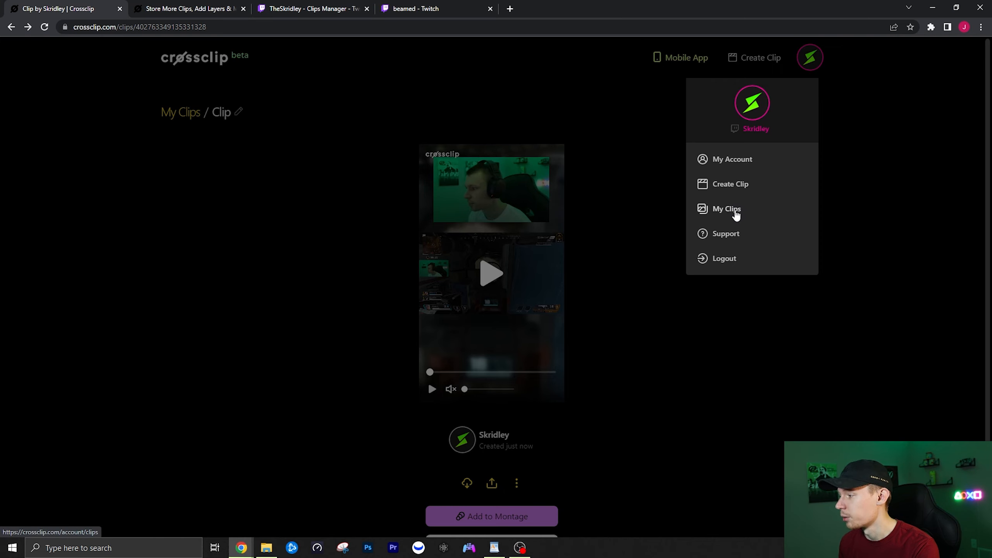
left_click(736, 215)
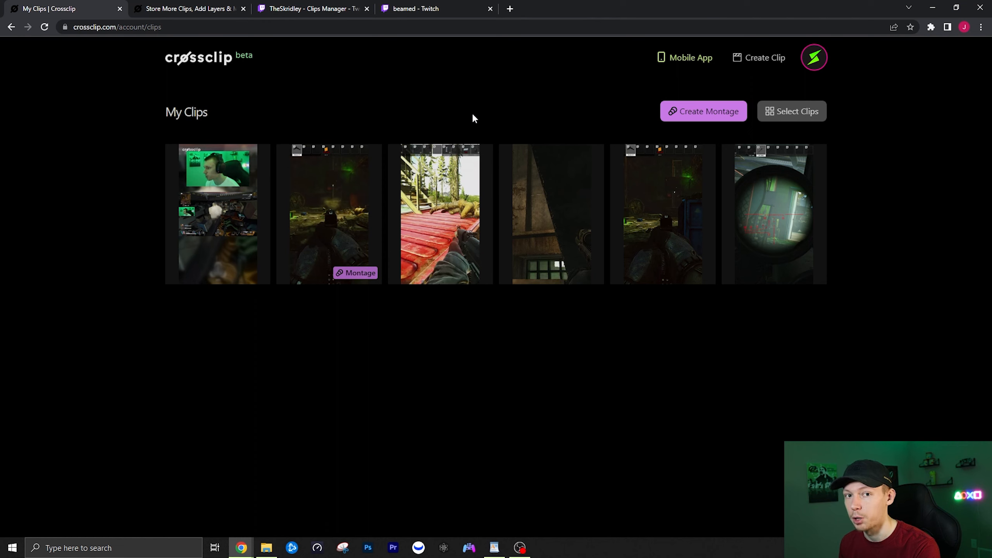
left_click(677, 117)
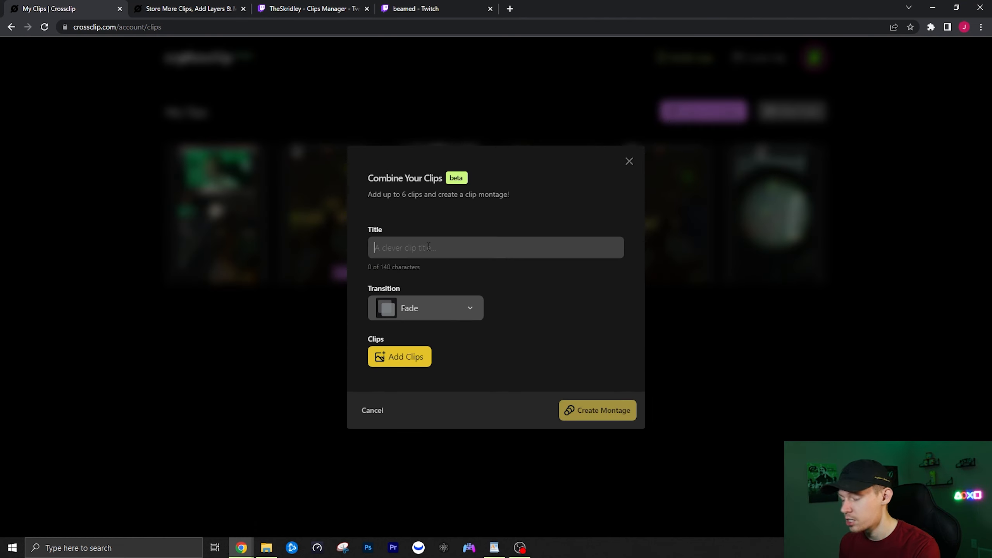
type("Montage")
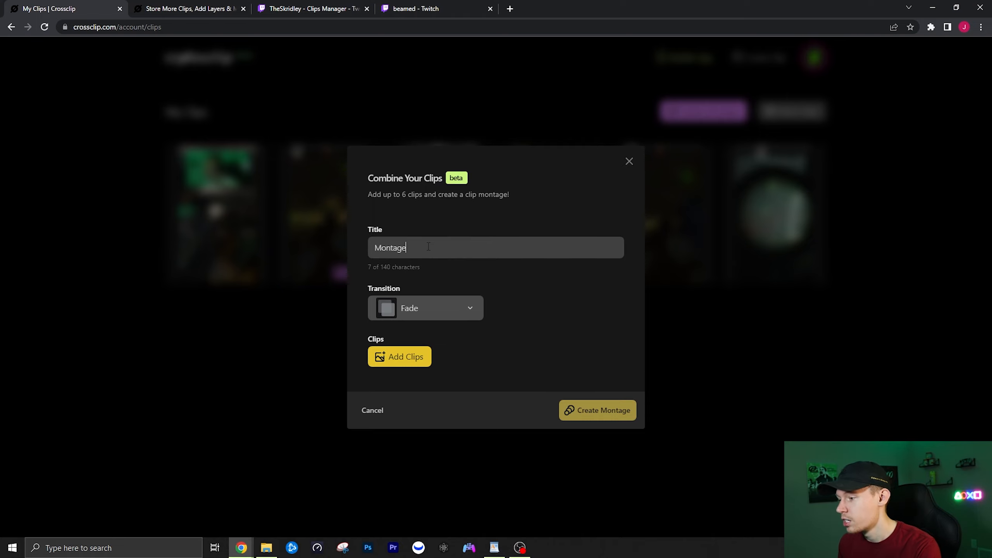
left_click(466, 311)
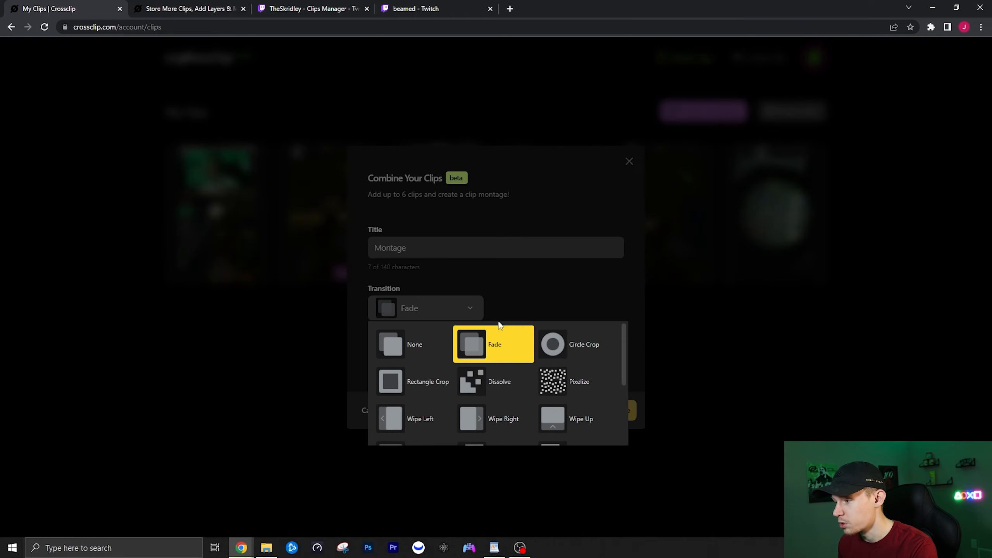